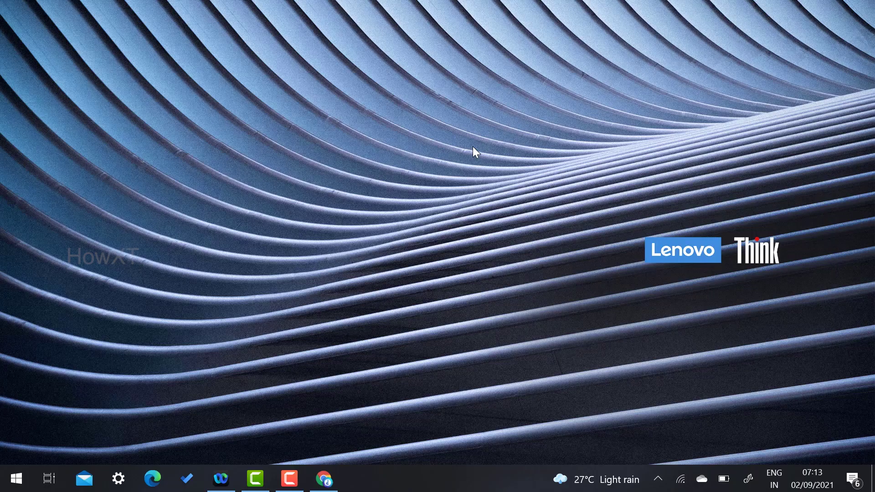
# - Open Chrome, search Google for "telegram web" and open the Telegram Web site from the results
pyautogui.click(315, 489)
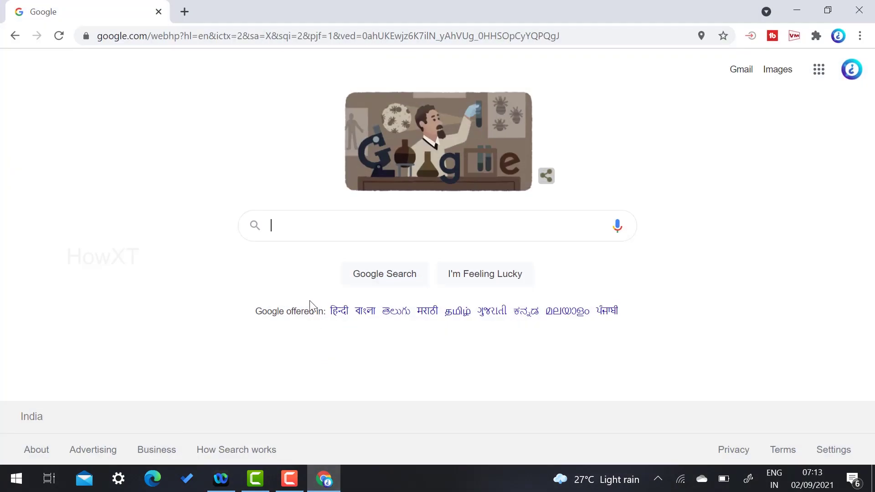
pyautogui.write('tele')
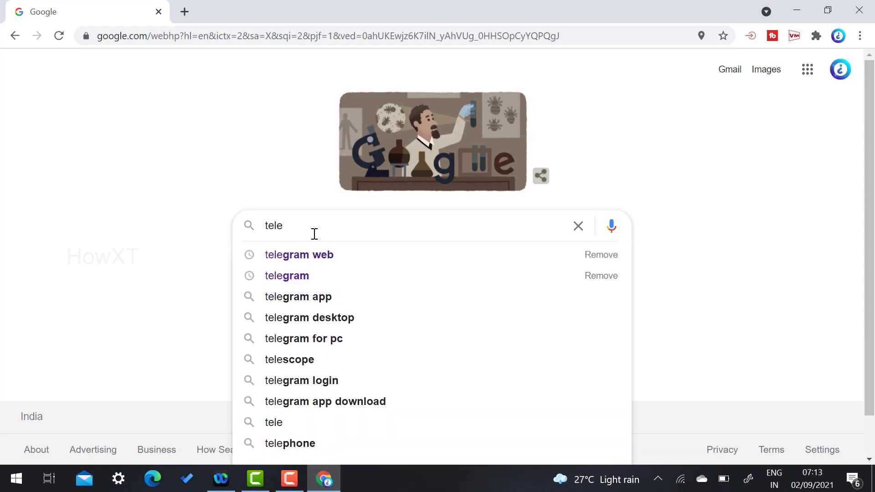
pyautogui.press('Down')
pyautogui.press('Return')
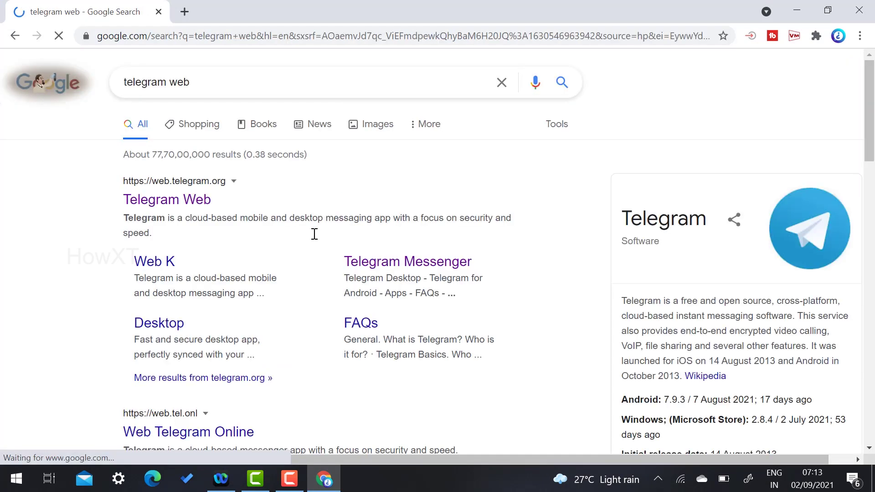
pyautogui.click(174, 201)
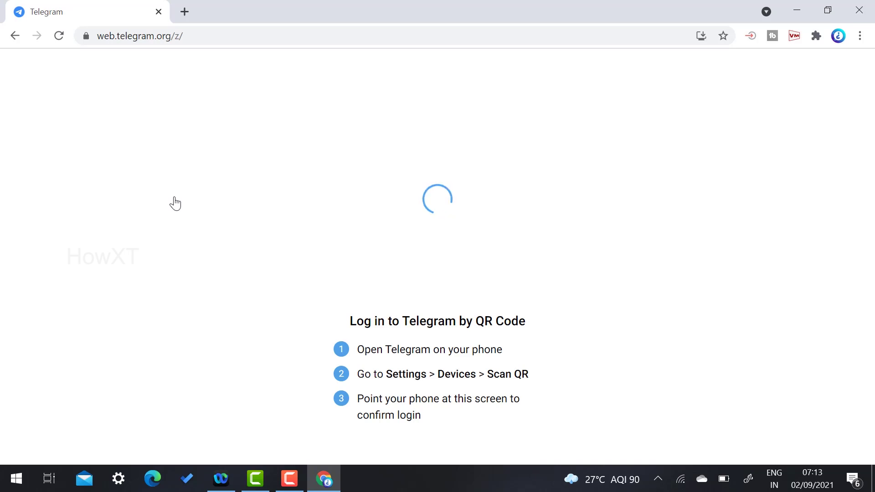
# - Go to the Microsoft Store's Windows apps web page and open the Telegram Desktop listing among the top free apps
pyautogui.click(215, 42)
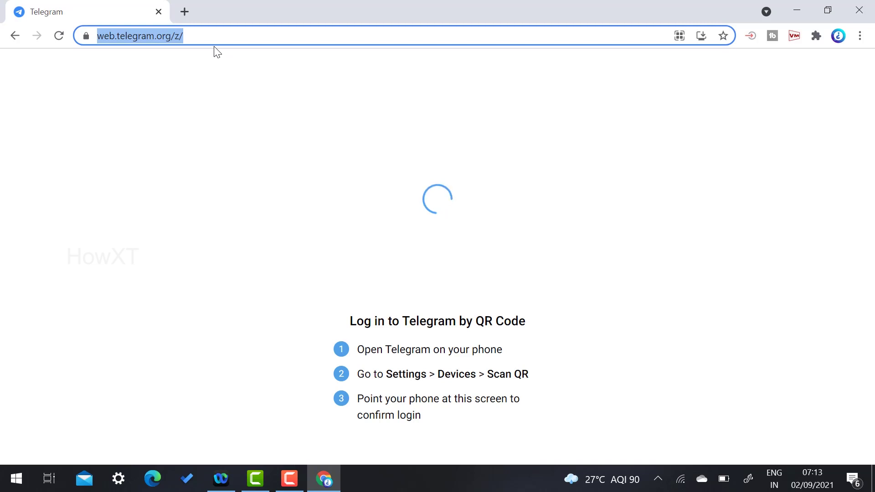
pyautogui.write('mic')
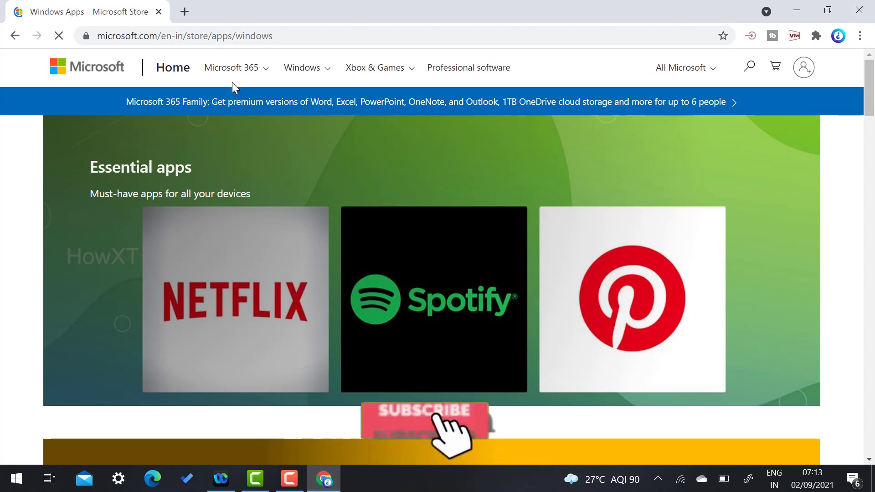
pyautogui.scroll(-12, 304, 176)
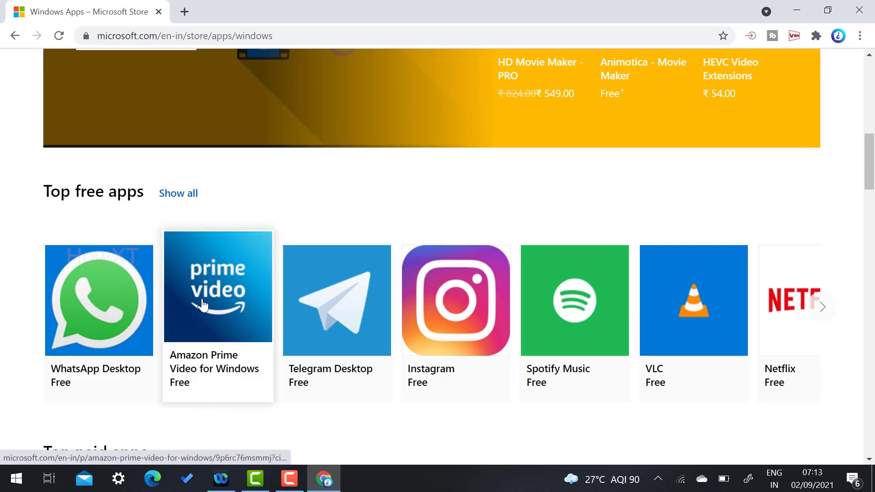
pyautogui.click(354, 297)
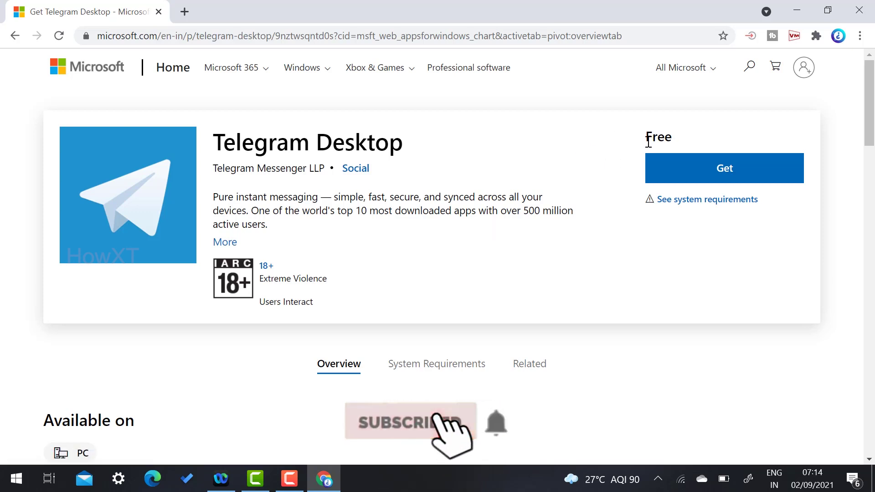
# - Get Telegram Desktop from its web listing, allowing the Microsoft Store app to open, and install it there
pyautogui.click(372, 35)
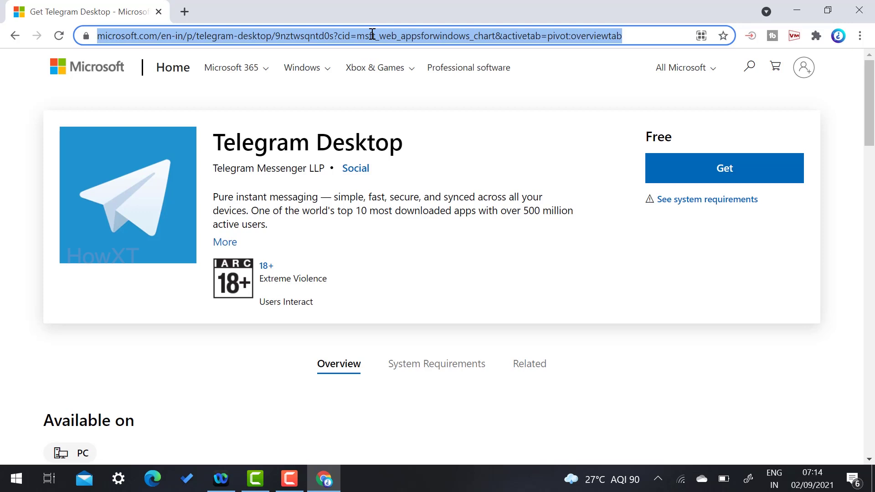
pyautogui.click(664, 167)
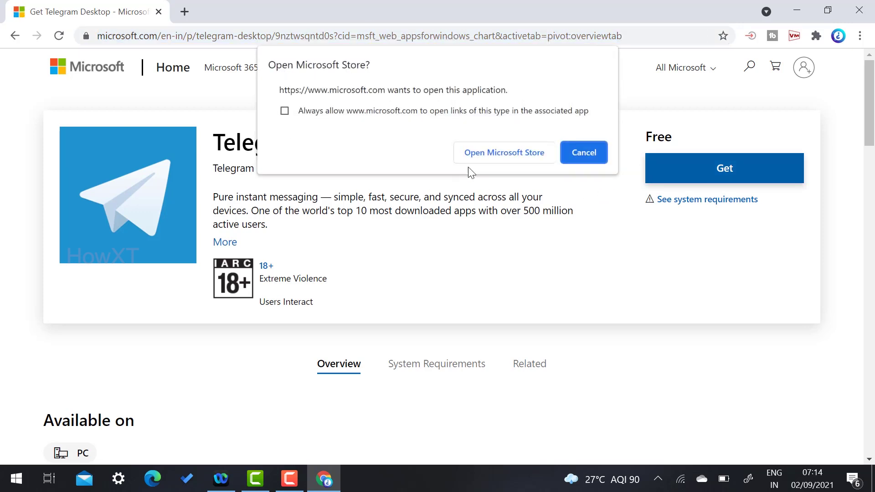
pyautogui.click(496, 153)
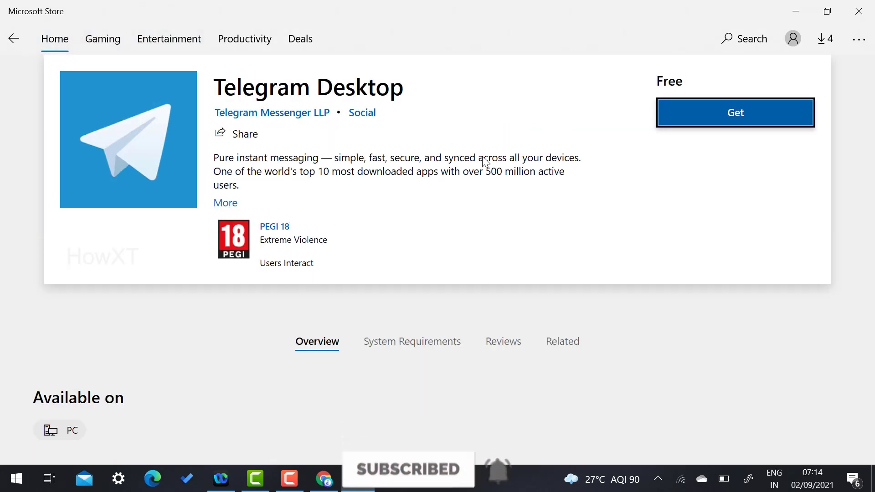
pyautogui.click(698, 119)
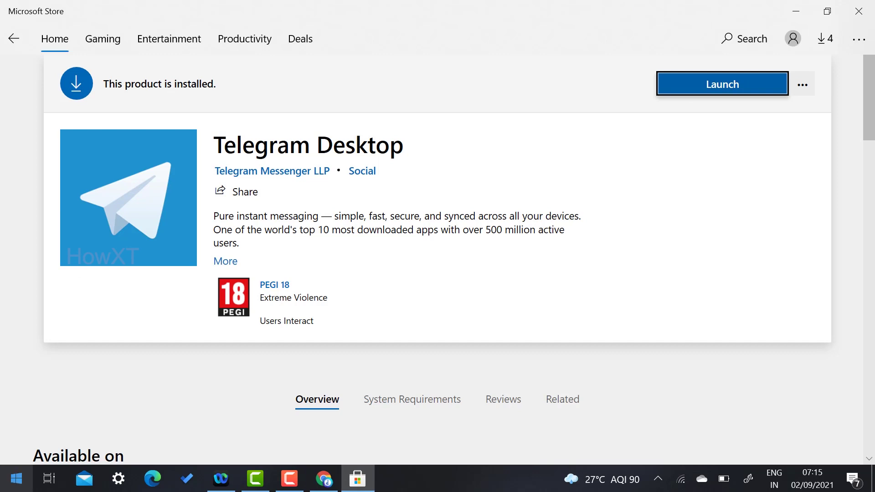
# - Launch the newly installed Telegram Desktop app and start messaging from its welcome screen
pyautogui.click(17, 479)
pyautogui.click(86, 114)
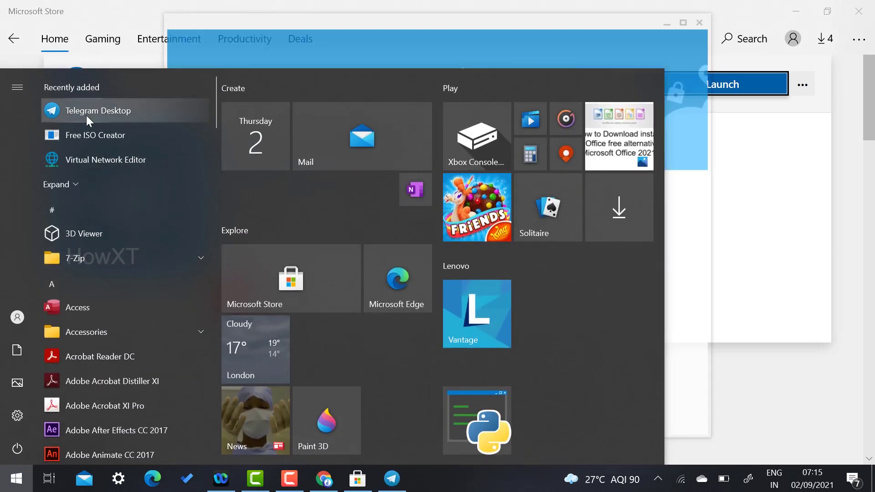
pyautogui.click(827, 201)
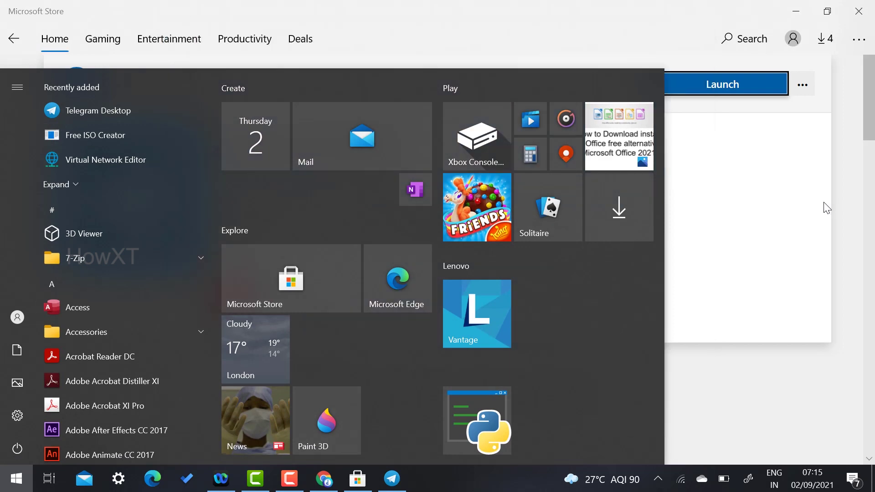
pyautogui.click(401, 484)
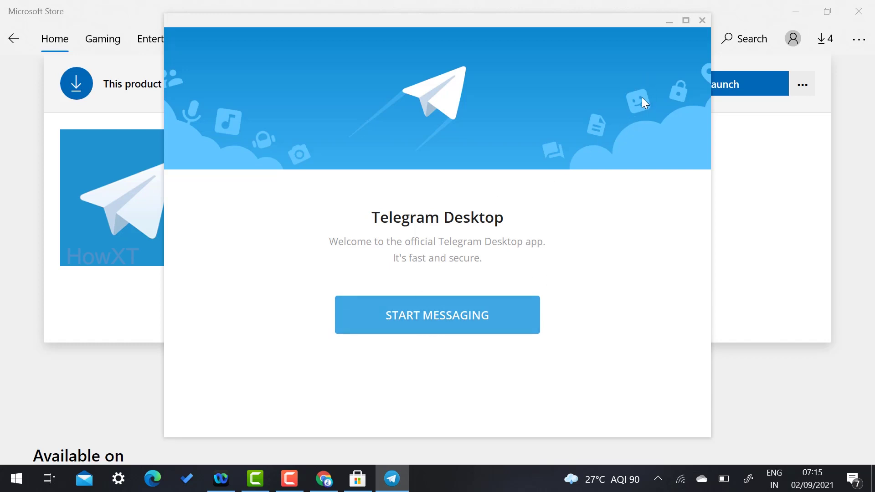
pyautogui.click(433, 314)
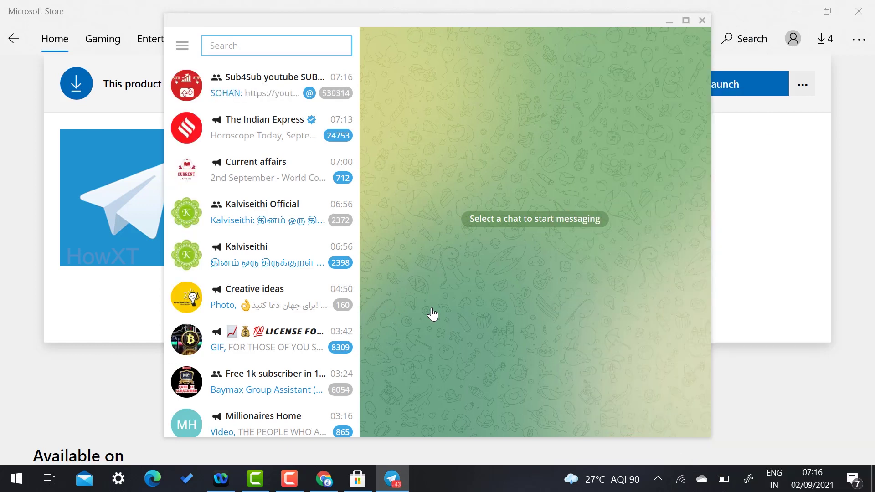
# - Open Telegram's settings to review the available options and close them
pyautogui.click(179, 45)
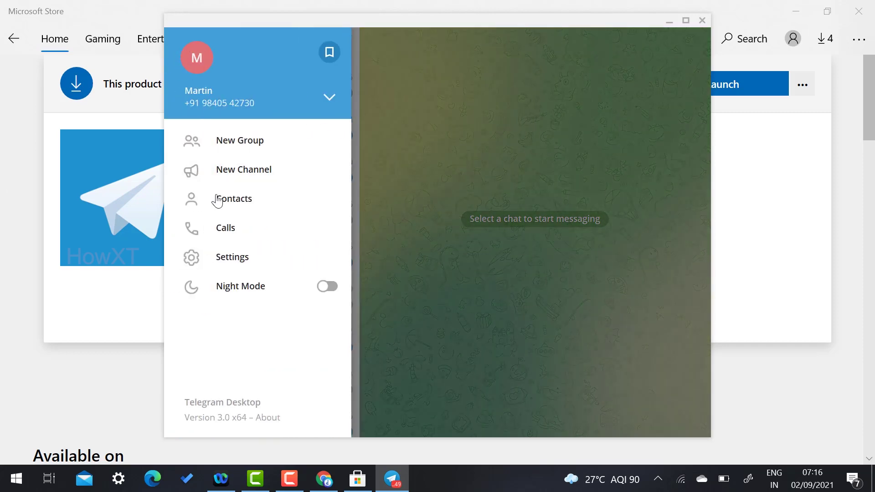
pyautogui.click(245, 257)
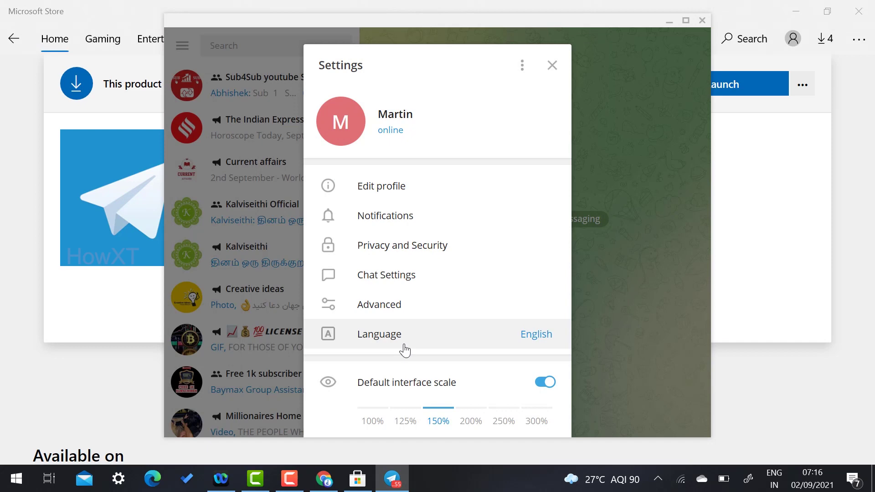
pyautogui.click(553, 65)
# - Try Telegram's night mode by turning it on and switching it back off
pyautogui.click(182, 45)
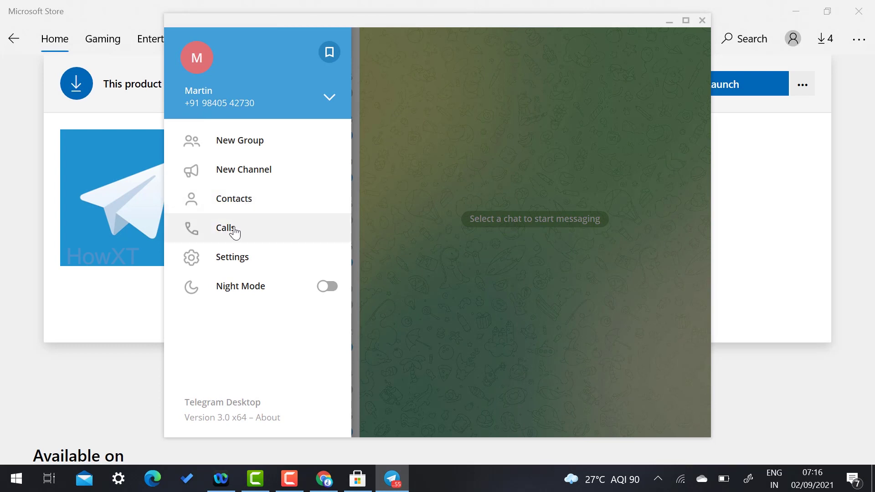
pyautogui.click(328, 288)
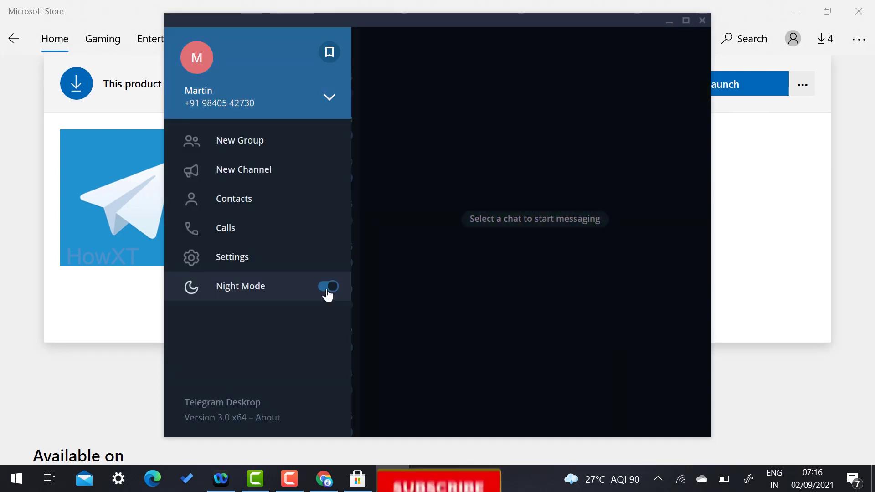
pyautogui.click(327, 291)
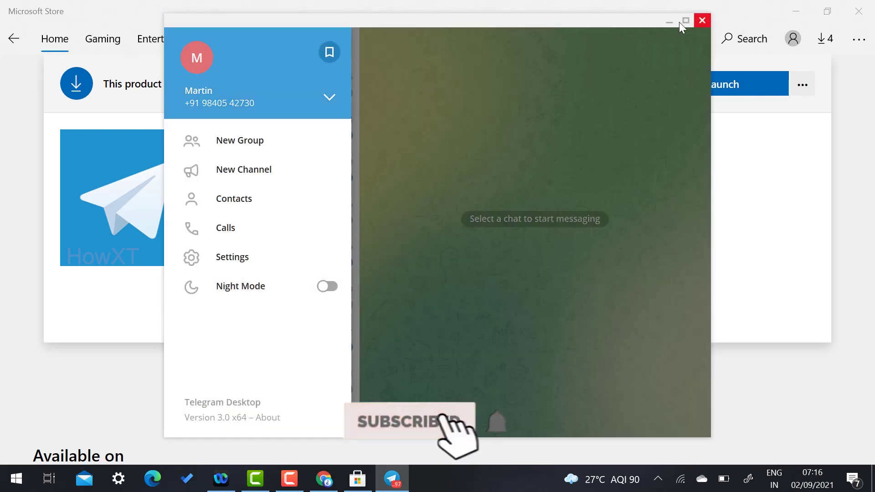
# - Maximize the Telegram window and open the Current affairs channel to browse its posts
pyautogui.click(683, 22)
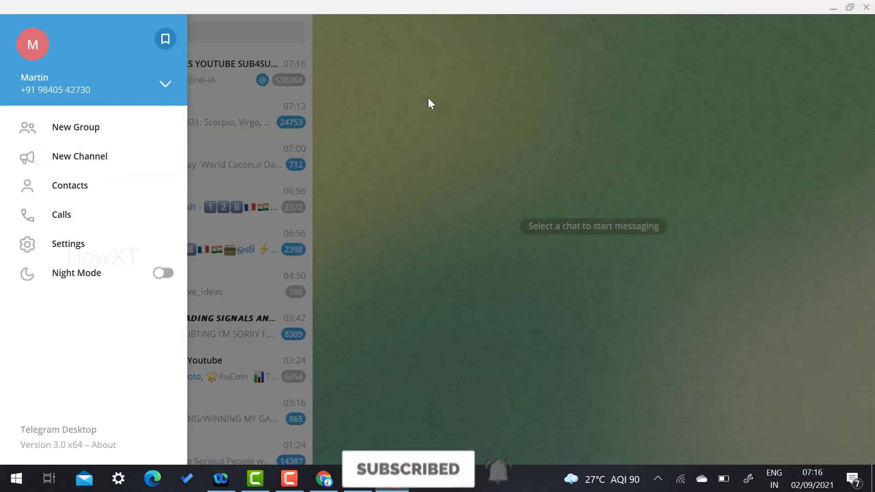
pyautogui.click(431, 103)
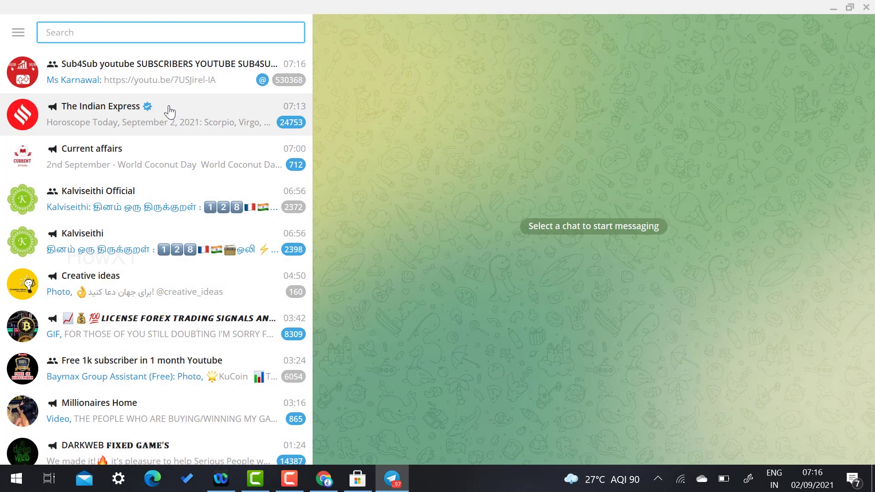
pyautogui.click(156, 165)
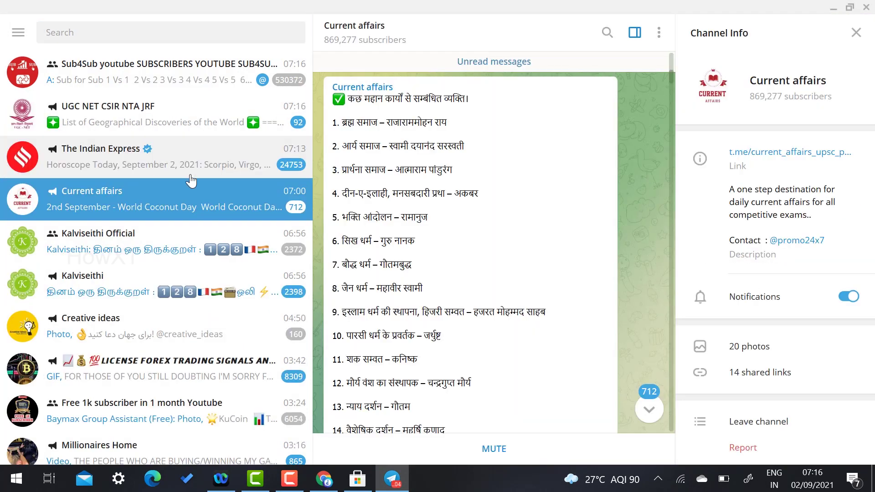
pyautogui.scroll(-6, 568, 195)
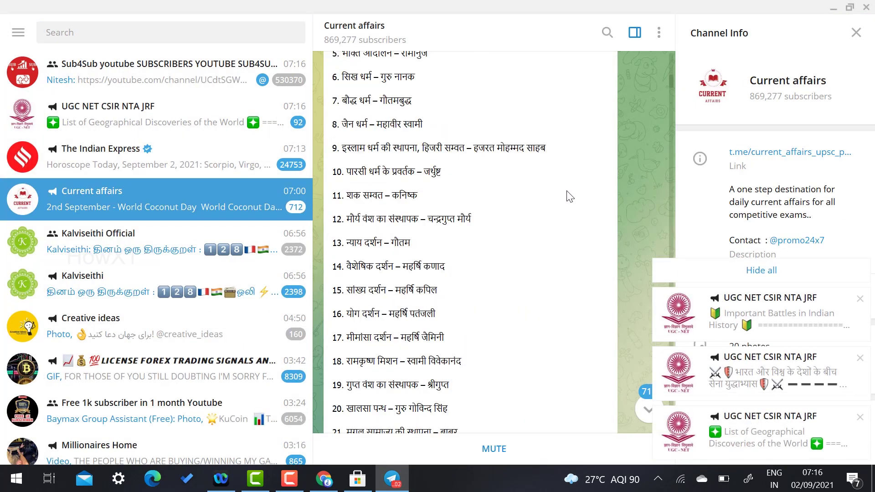
pyautogui.scroll(-15, 544, 231)
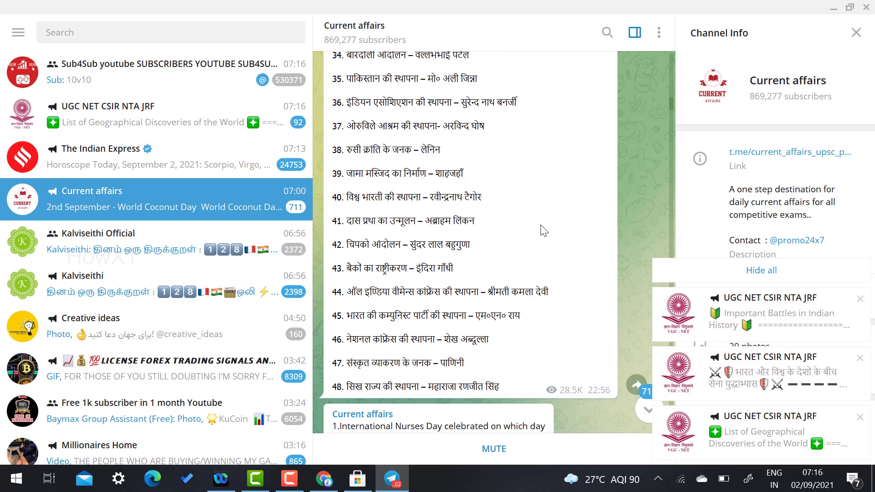
pyautogui.scroll(8, 543, 231)
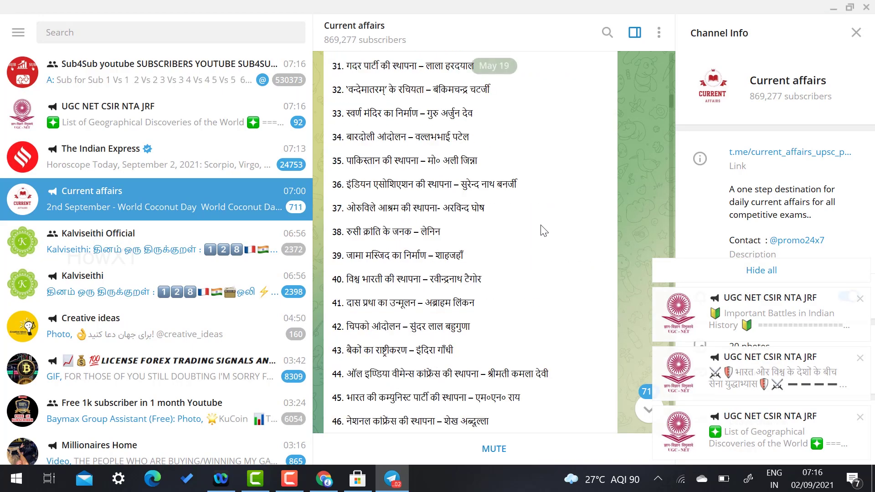
# - View the Current affairs channel's info and its shared links, and close the info window
pyautogui.click(379, 26)
pyautogui.scroll(-2, 370, 224)
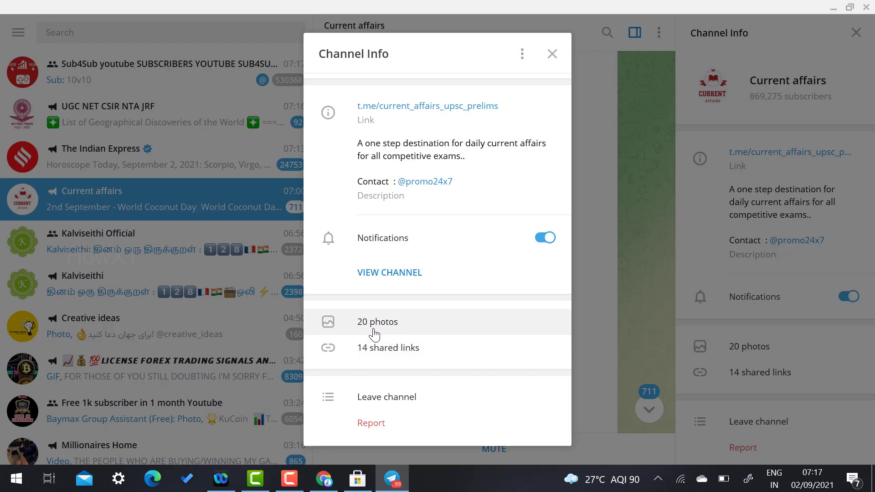
pyautogui.click(373, 353)
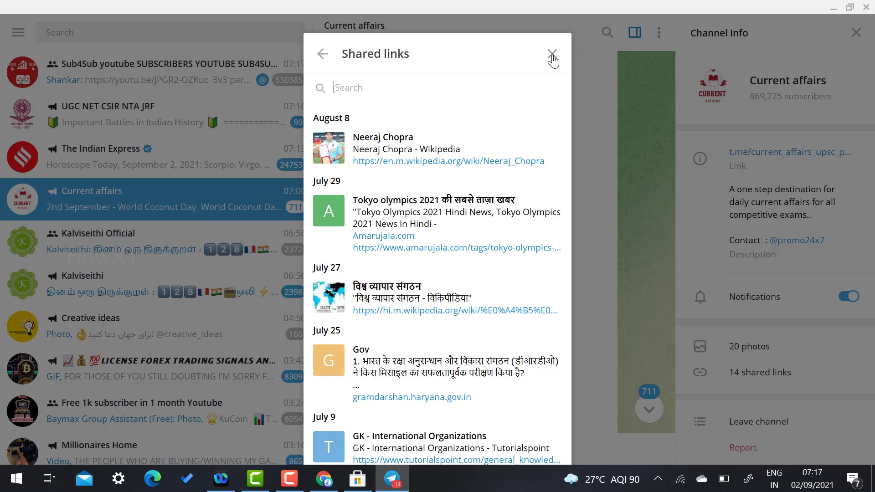
pyautogui.click(553, 57)
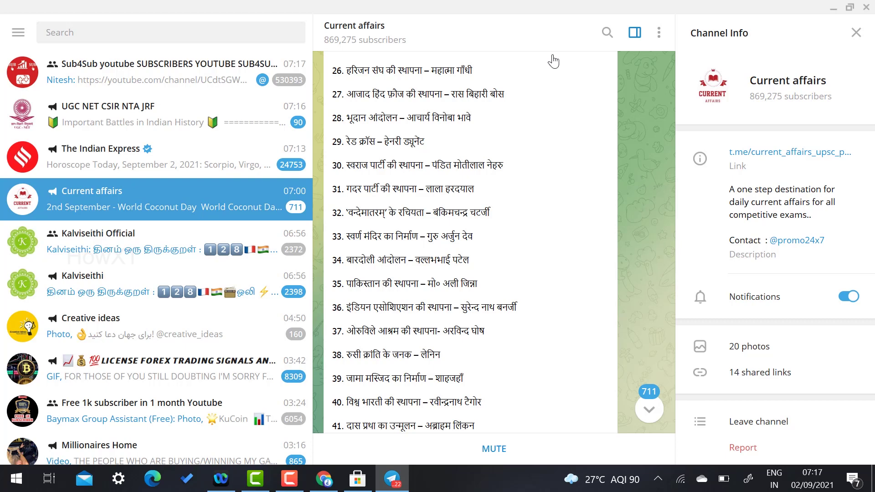
# - Open the UGC NET CSIR NTA JRF channel
pyautogui.click(152, 125)
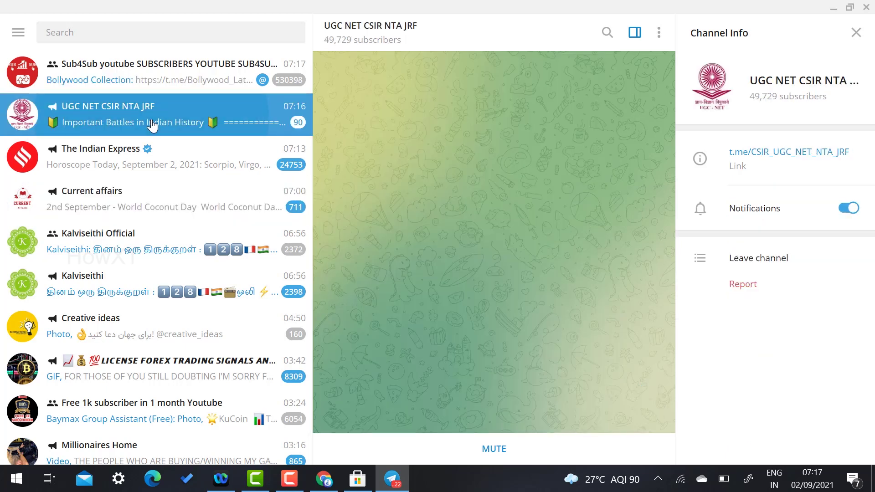